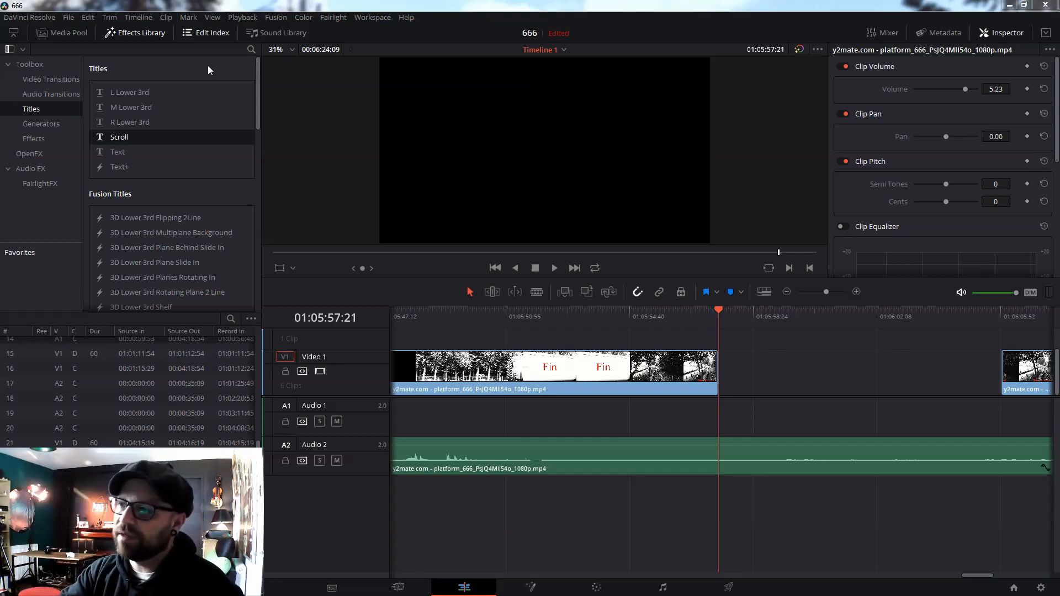
Drag the Scroll title from the Titles library onto V1 right after the video clip.
left_click(142, 33)
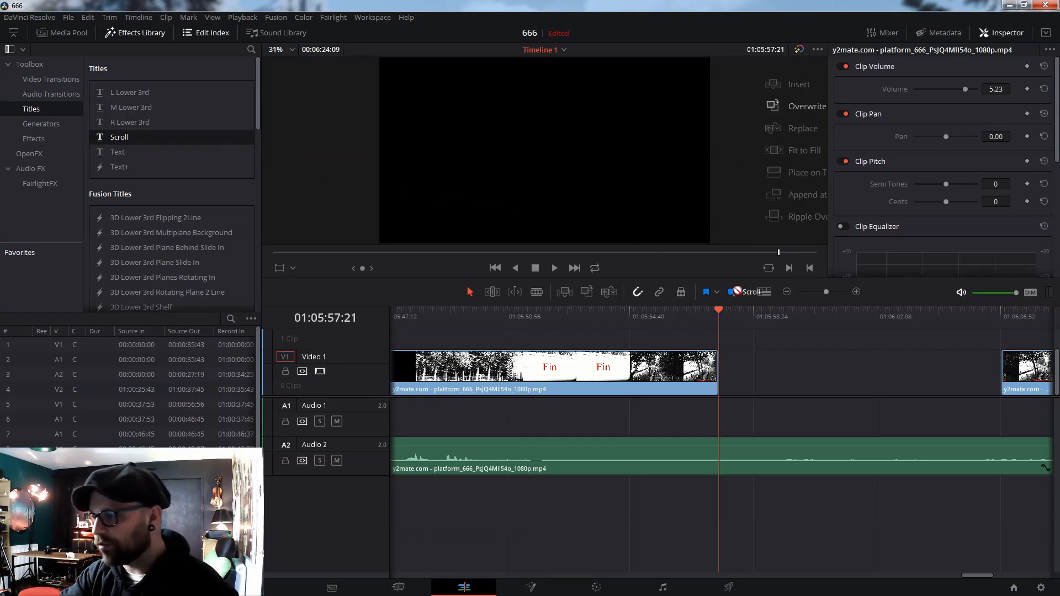
left_click_drag(213, 139, 721, 367)
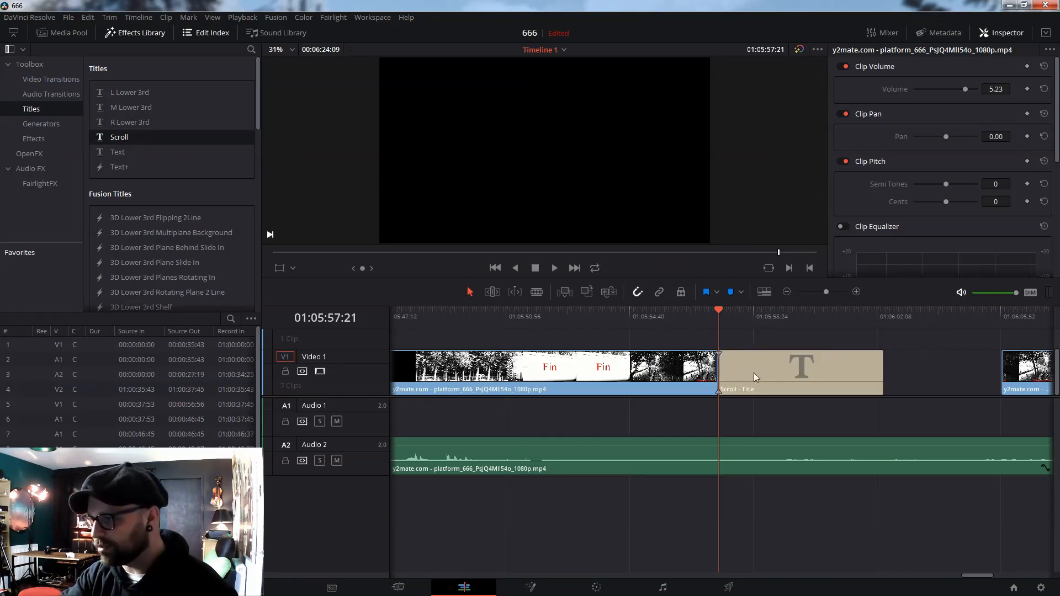
Select the Scroll clip and replace its placeholder with 'Directed By' and the start of a name below.
left_click(748, 318)
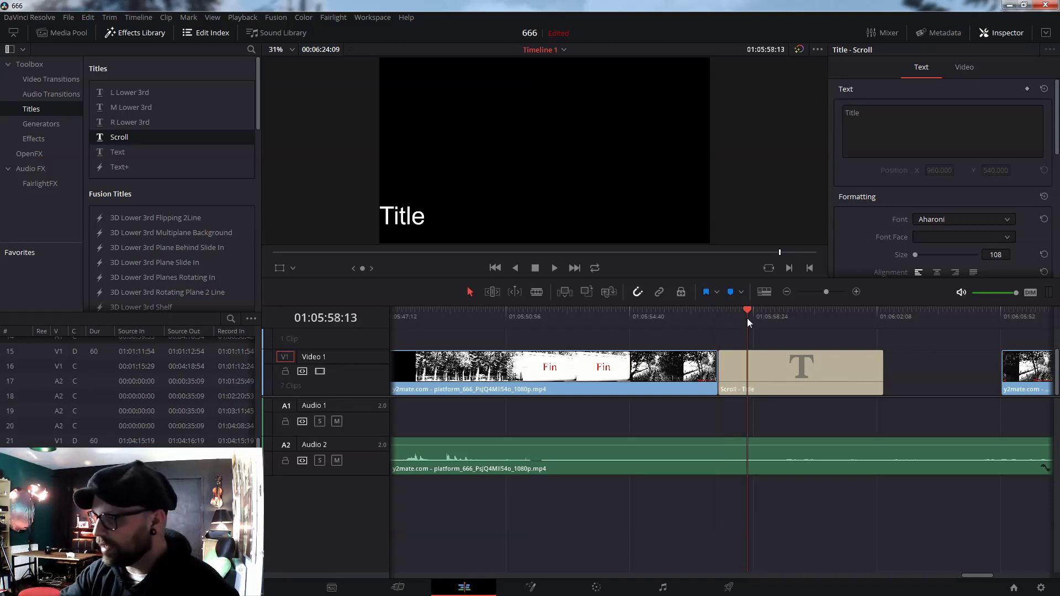
left_click(764, 364)
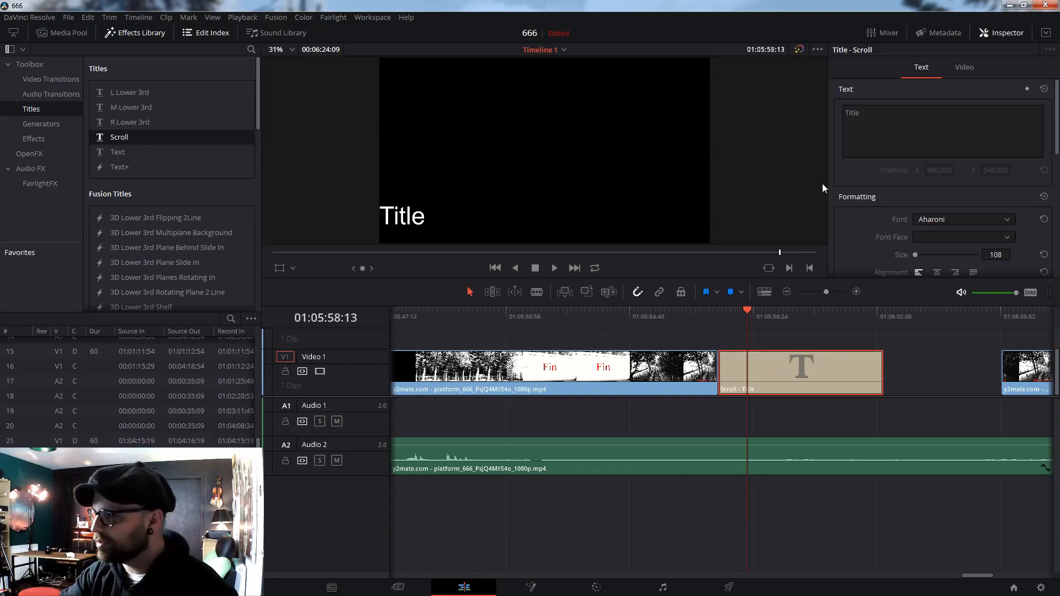
left_click(888, 113)
key("ctrl+a")
key("BackSpace")
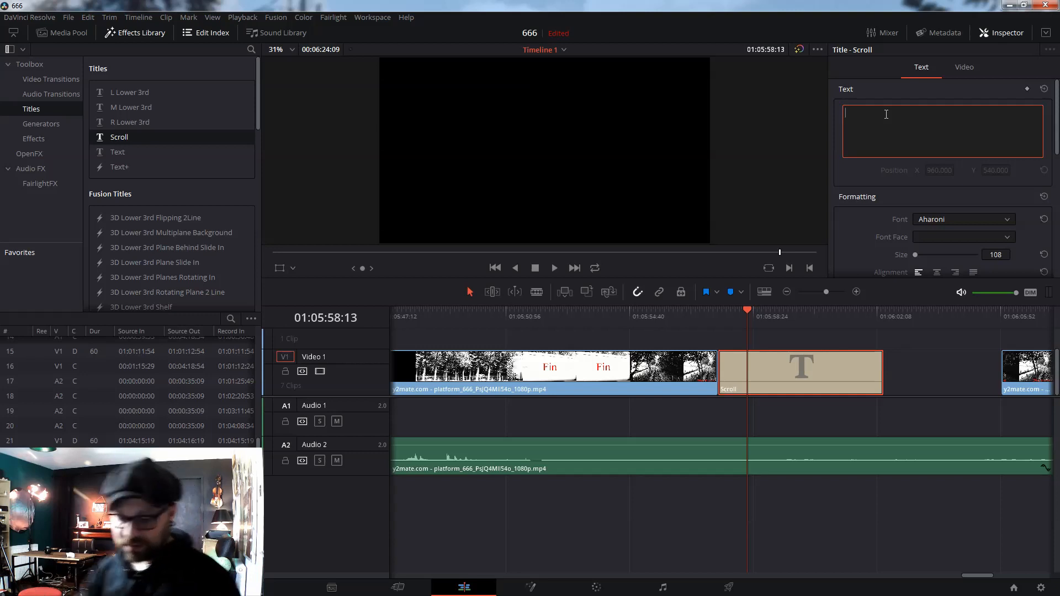
type("Directed By")
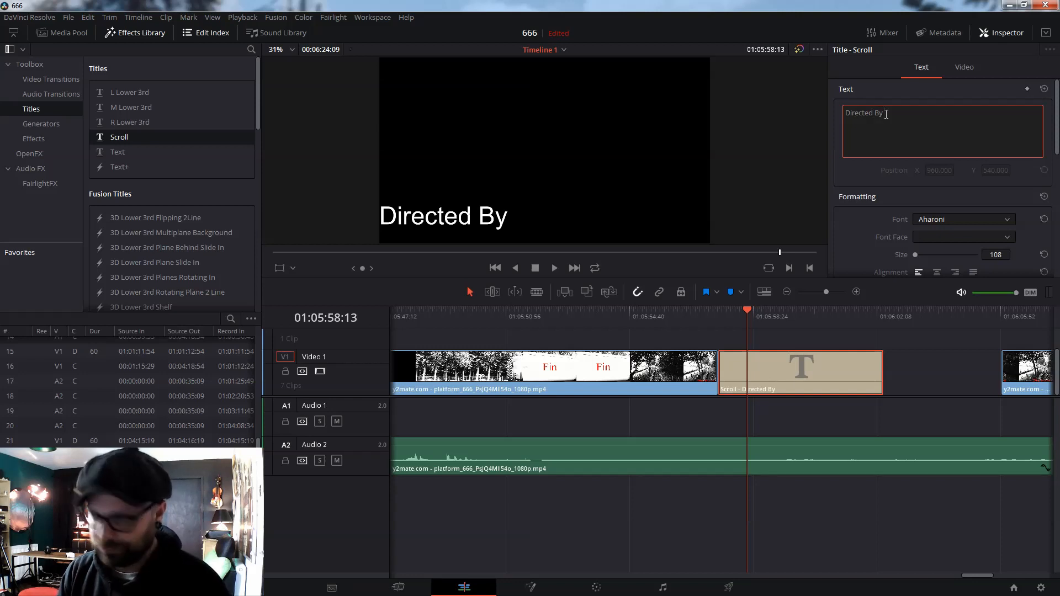
key("Return")
type("Grehg")
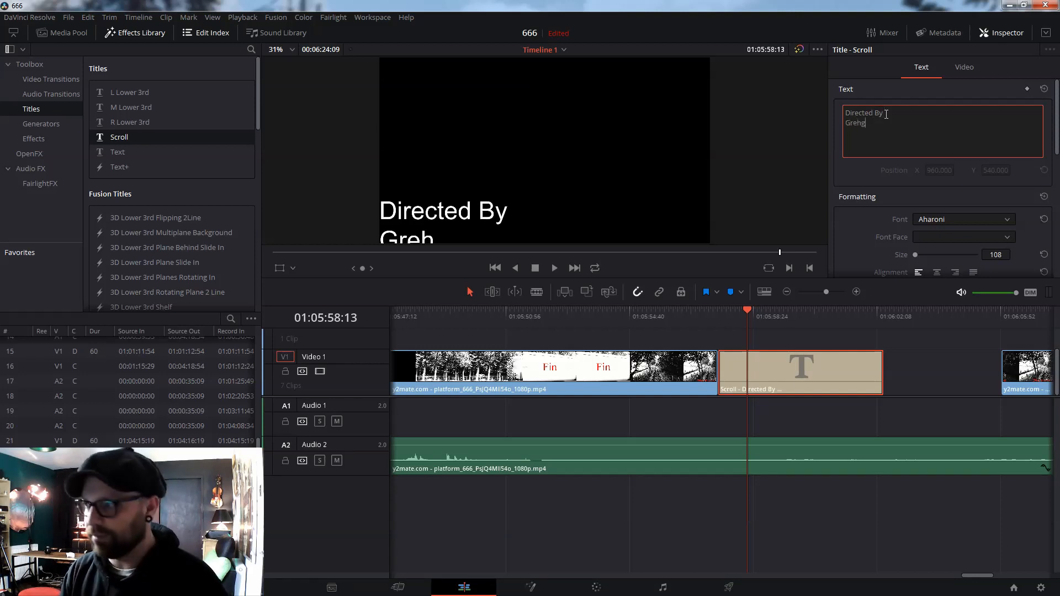
key("BackSpace")
key("BackSpace")
type("Mi")
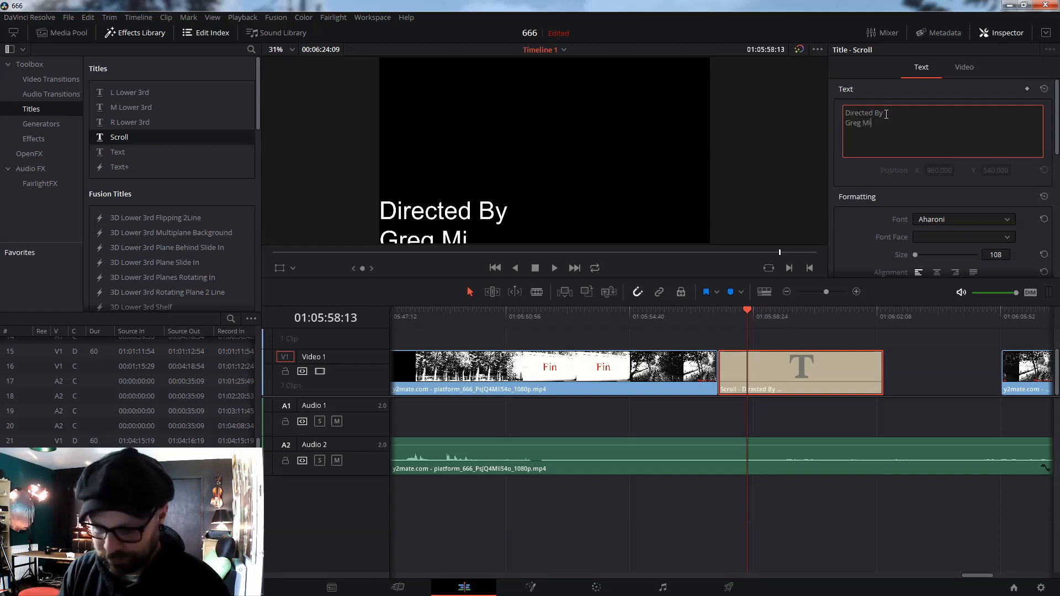
type("tchell")
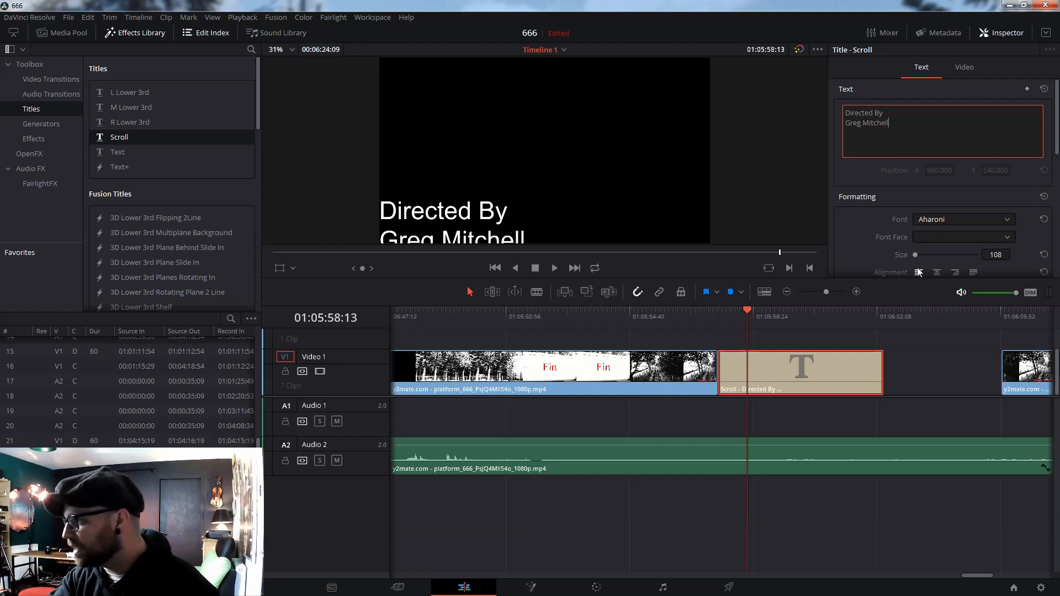
Finish the director's name, center the credit text and try Arial as the font.
left_click(936, 273)
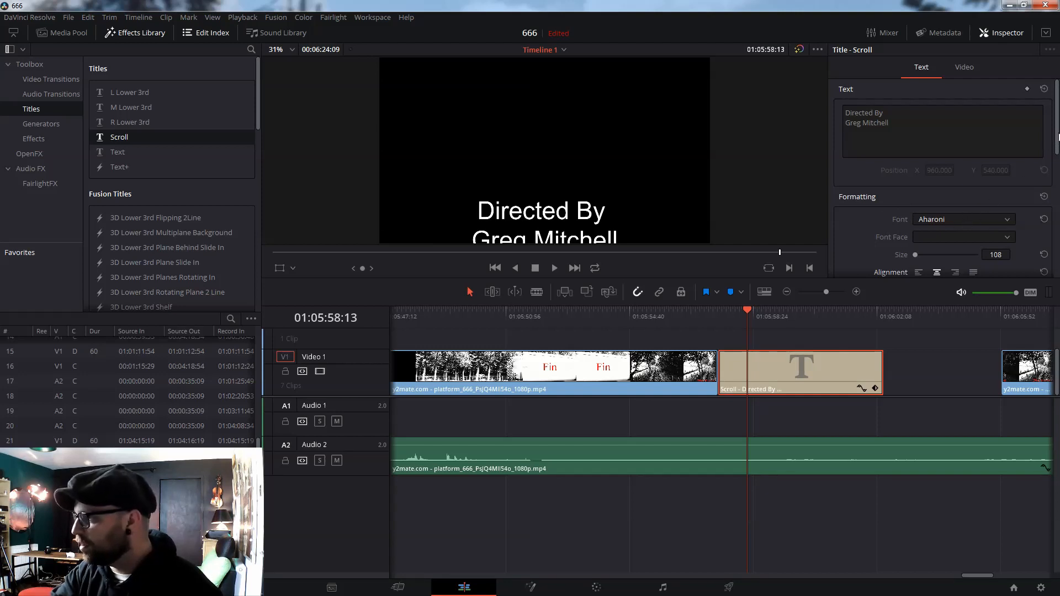
left_click_drag(1055, 133, 1054, 159)
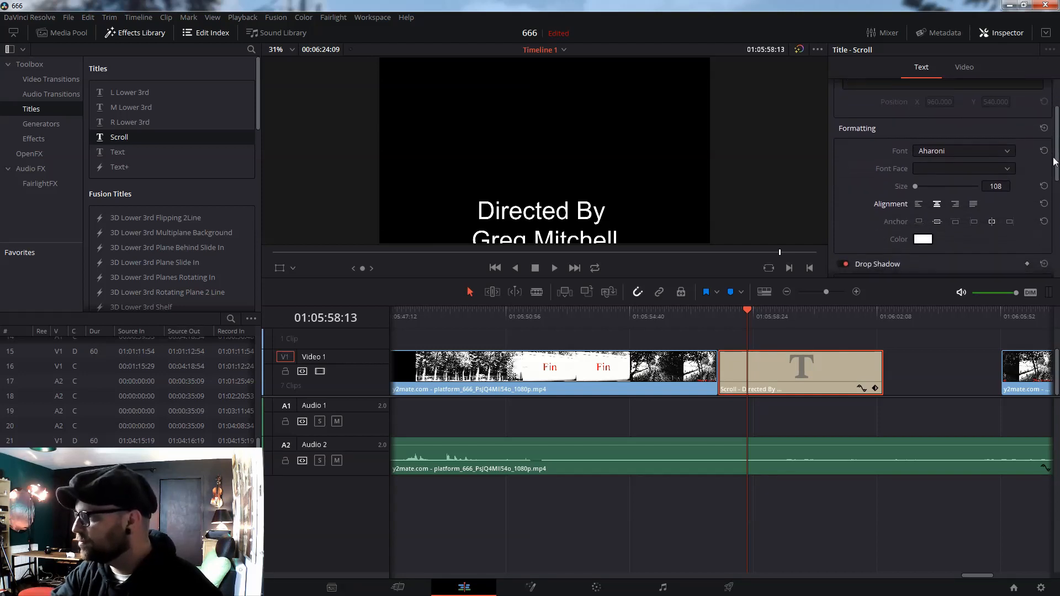
left_click(982, 150)
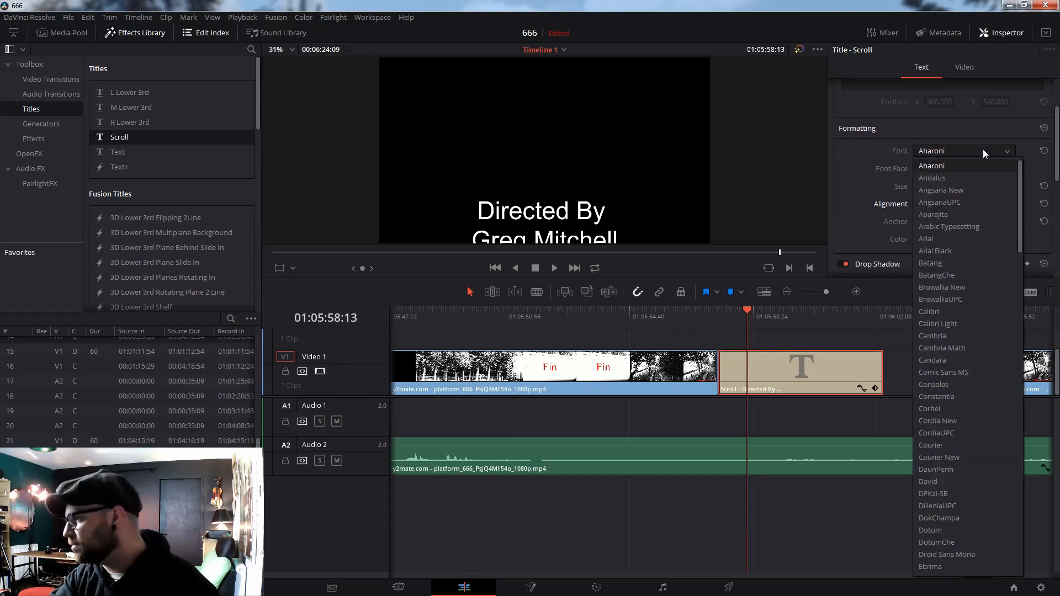
scroll(973, 203, "down", 2)
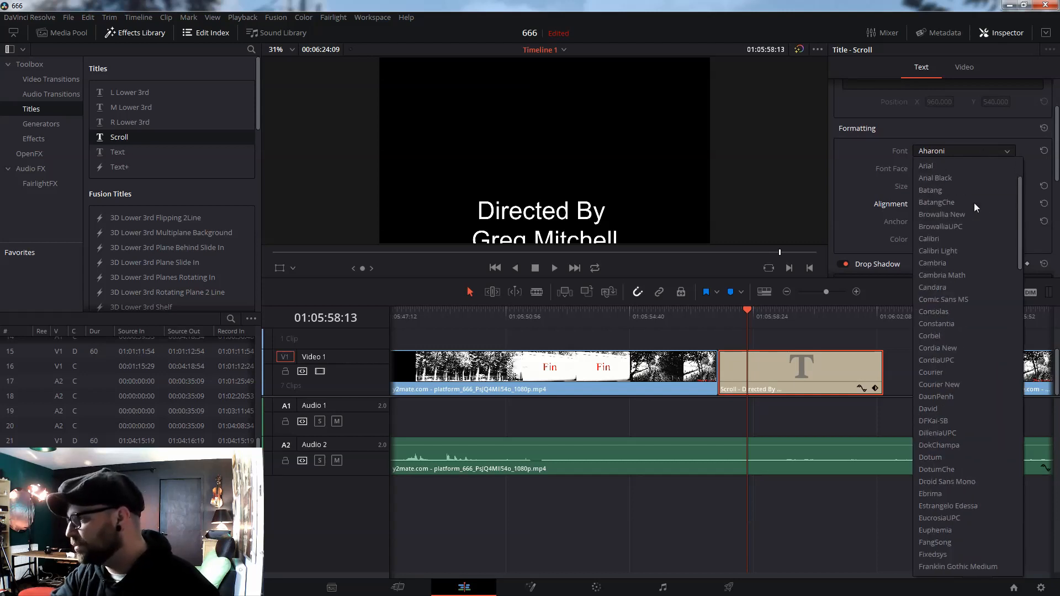
scroll(973, 203, "up", 2)
left_click(954, 238)
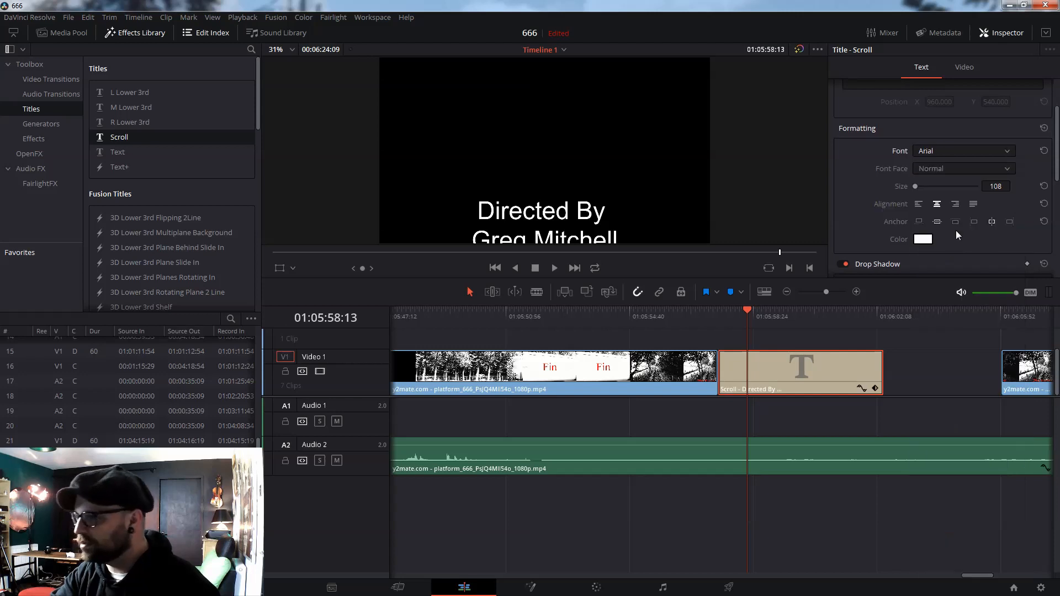
Switch the credit font to MS PGothic and return to the text box.
left_click(959, 152)
scroll(974, 234, "down", 3)
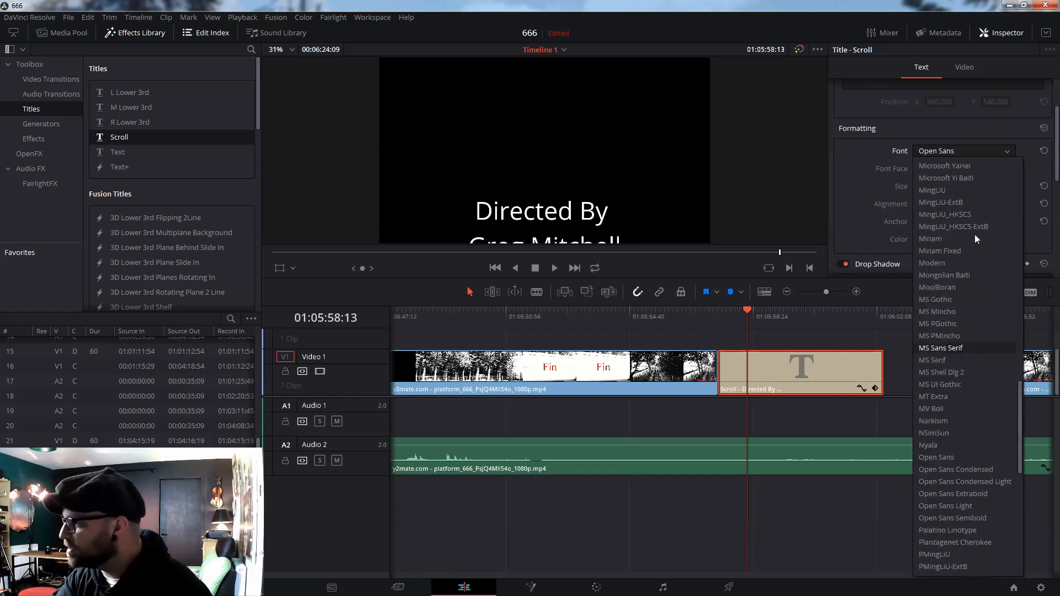
left_click(953, 324)
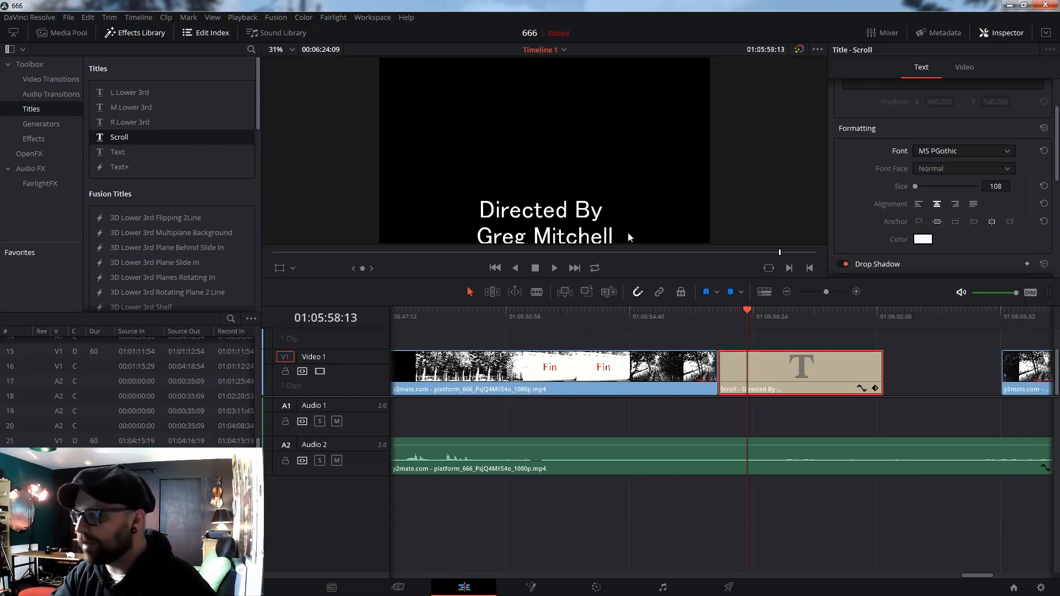
scroll(941, 167, "up", 2)
left_click(926, 123)
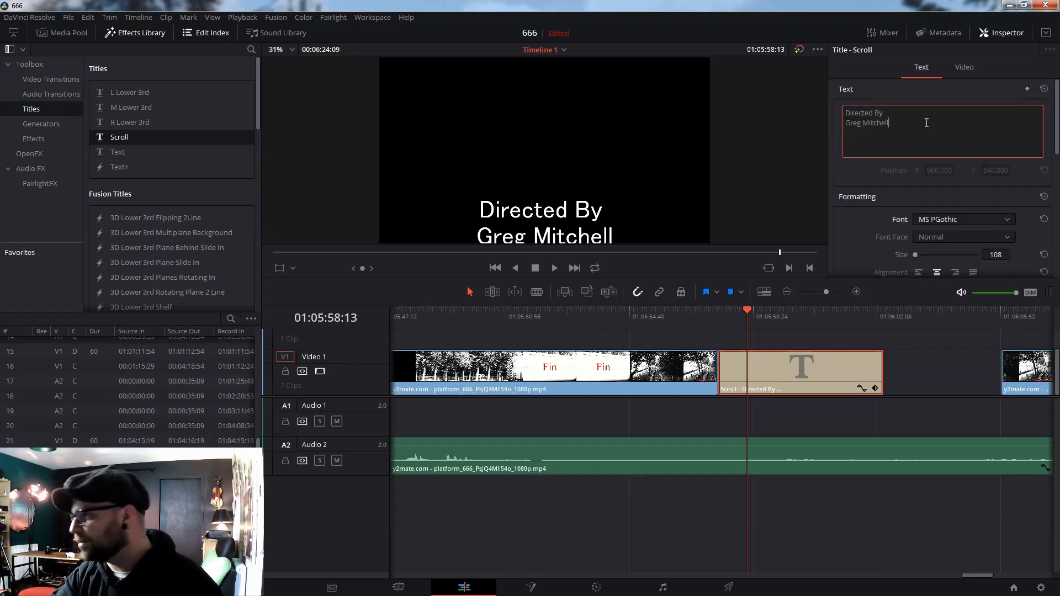
Add Produced and Editor headings with names on new lines, separated by blank lines.
key("Return")
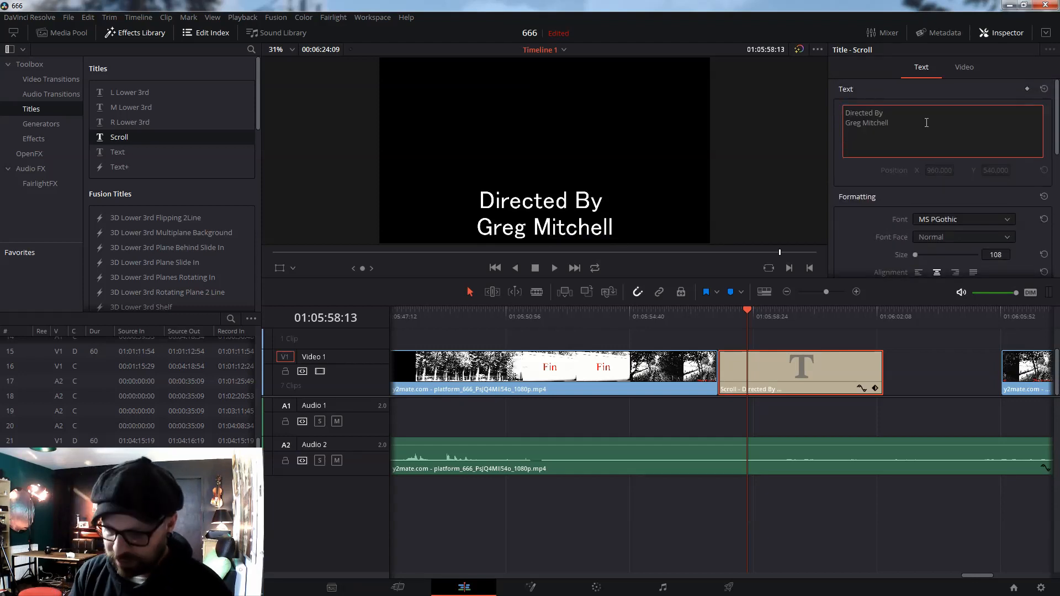
key("Return")
type("Produced")
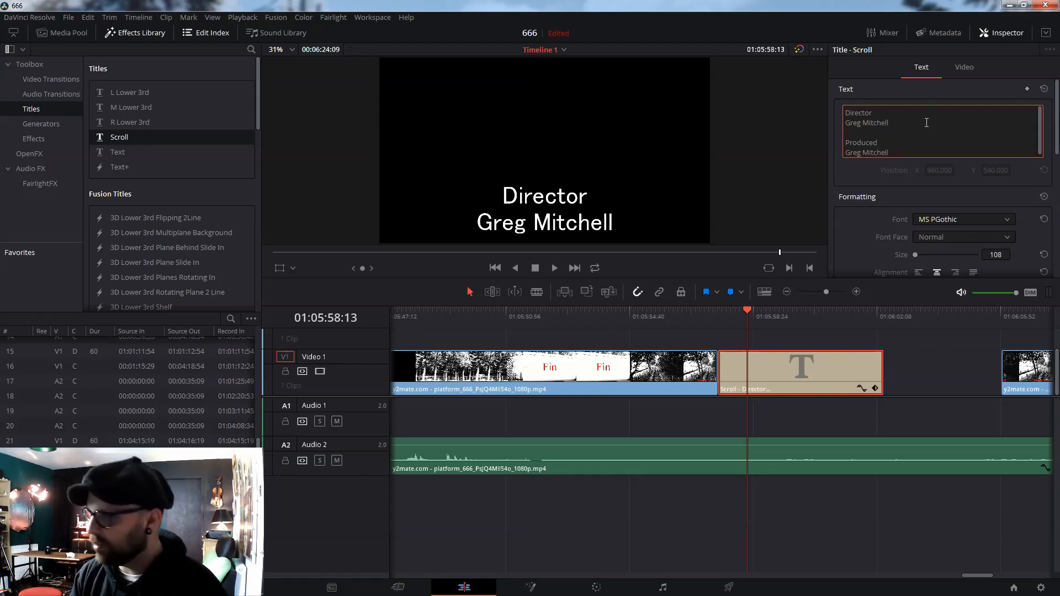
key("Return")
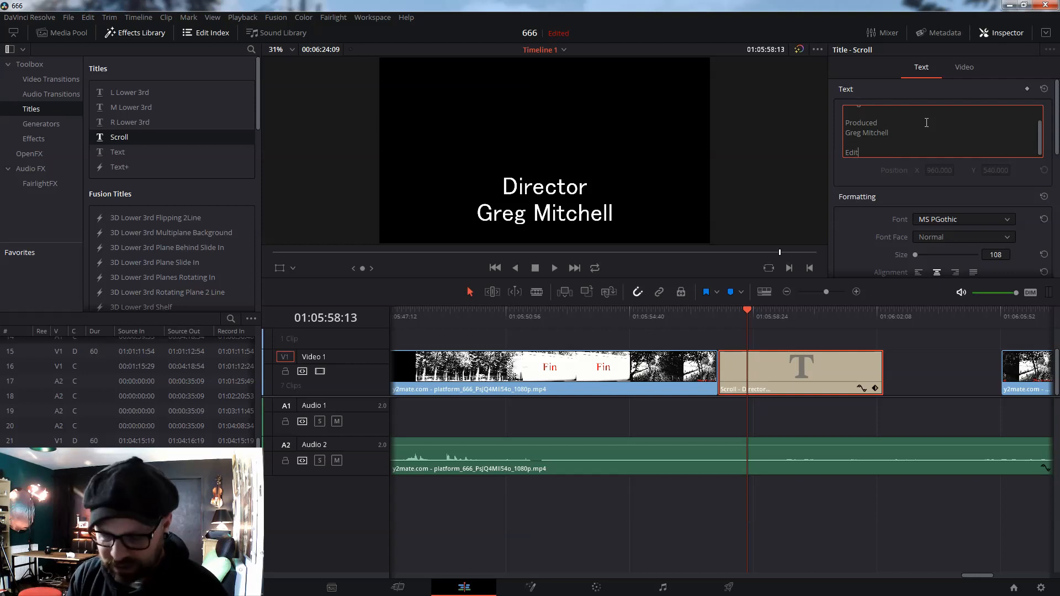
key("Return")
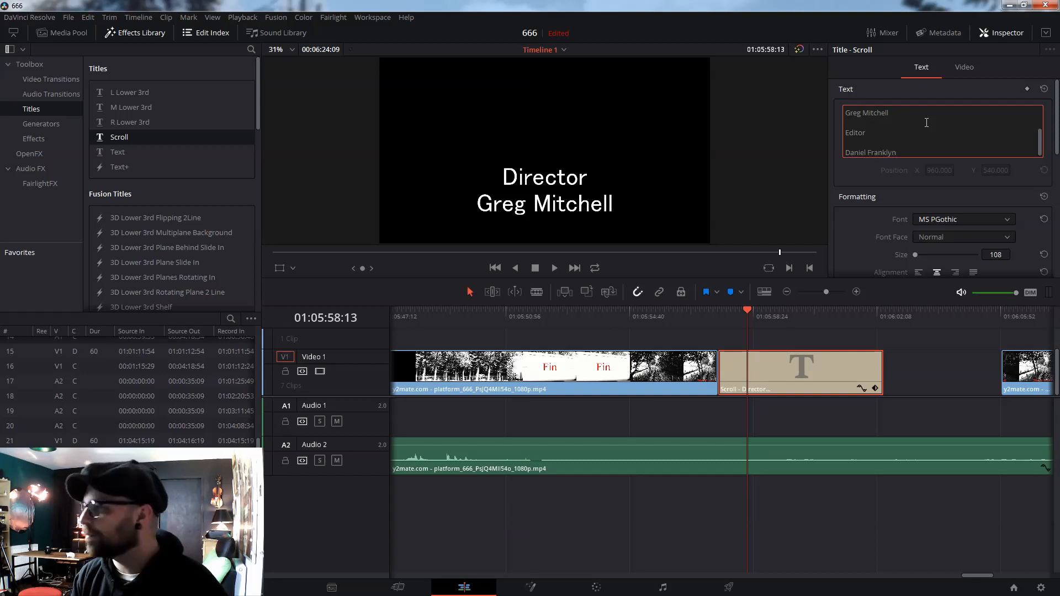
type("Produced")
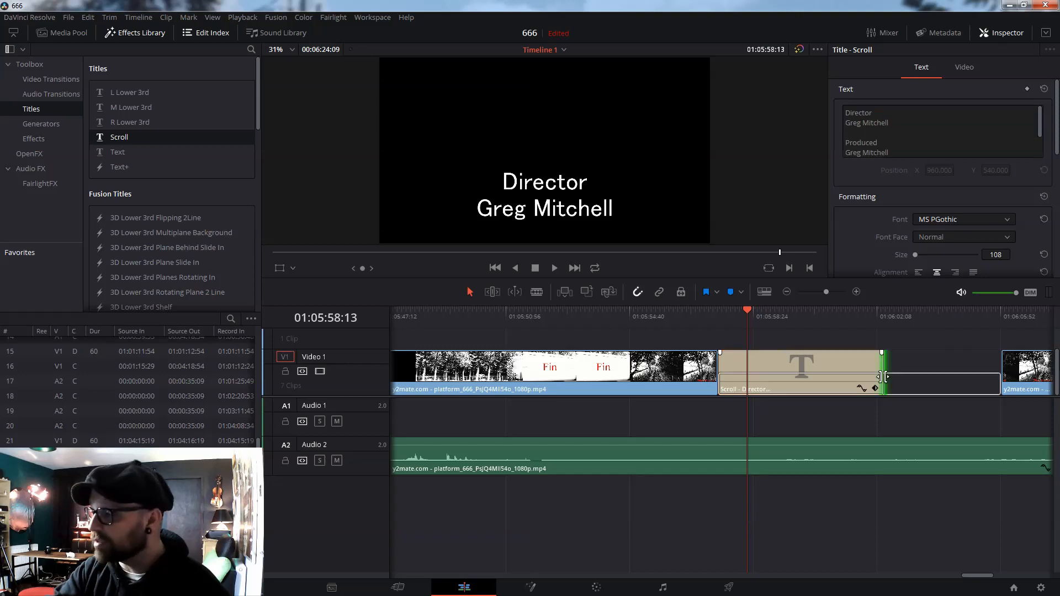
Lengthen the Scroll clip and play back from its start to check the roll speed.
left_click_drag(883, 374, 965, 373)
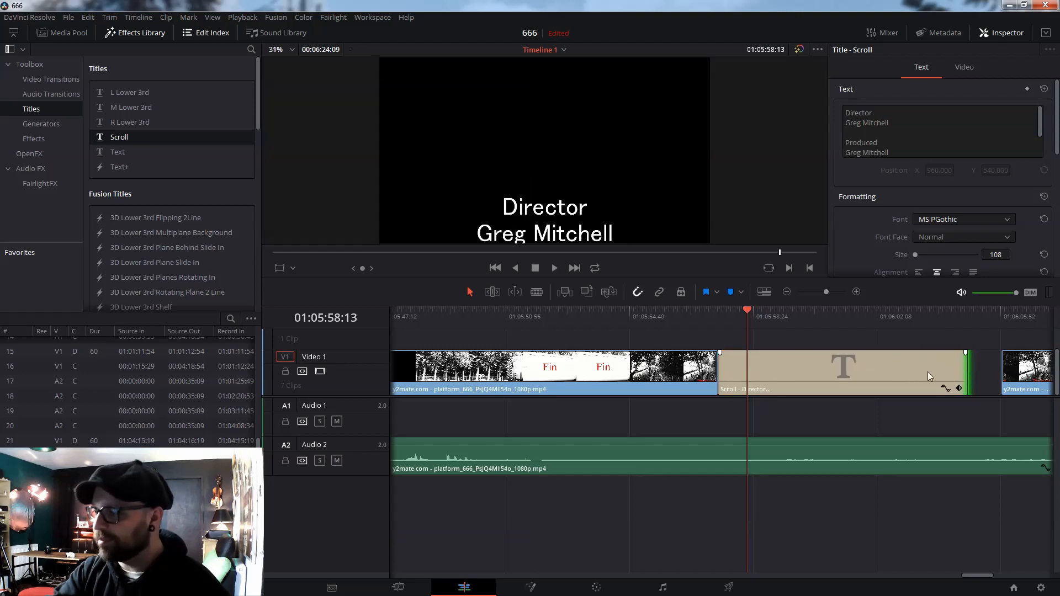
left_click(726, 316)
key("space")
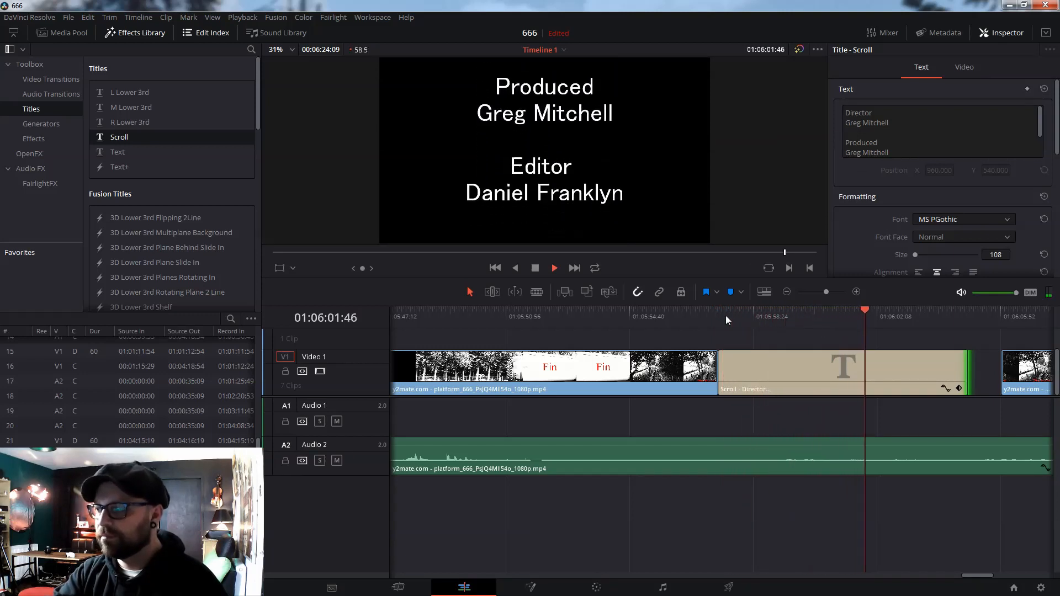
key("space")
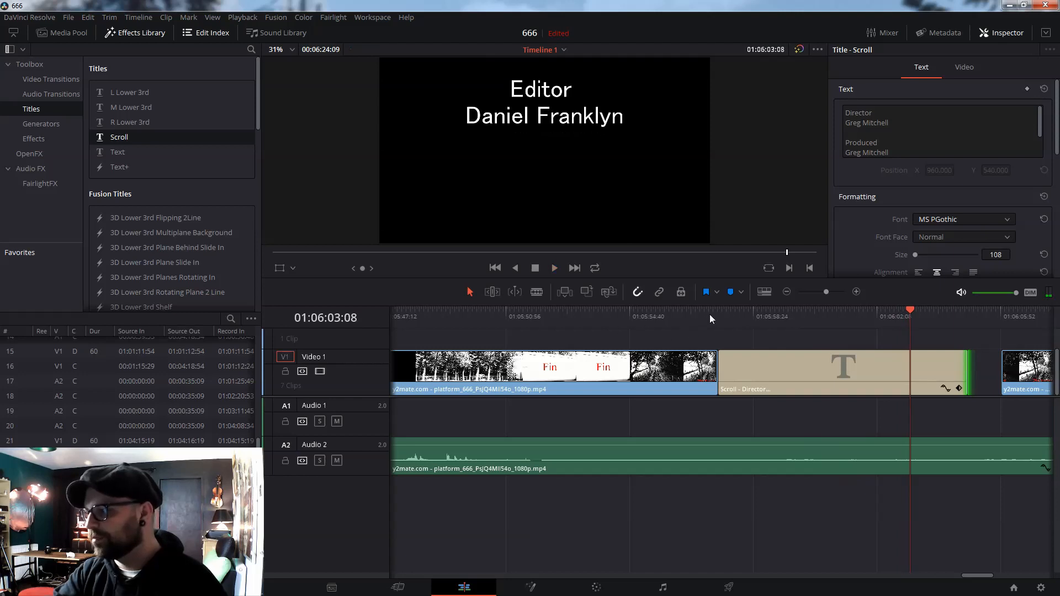
left_click(717, 315)
Shorten then re-lengthen the Scroll clip, previewing the credit roll after each change.
left_click_drag(969, 380, 828, 379)
key("space")
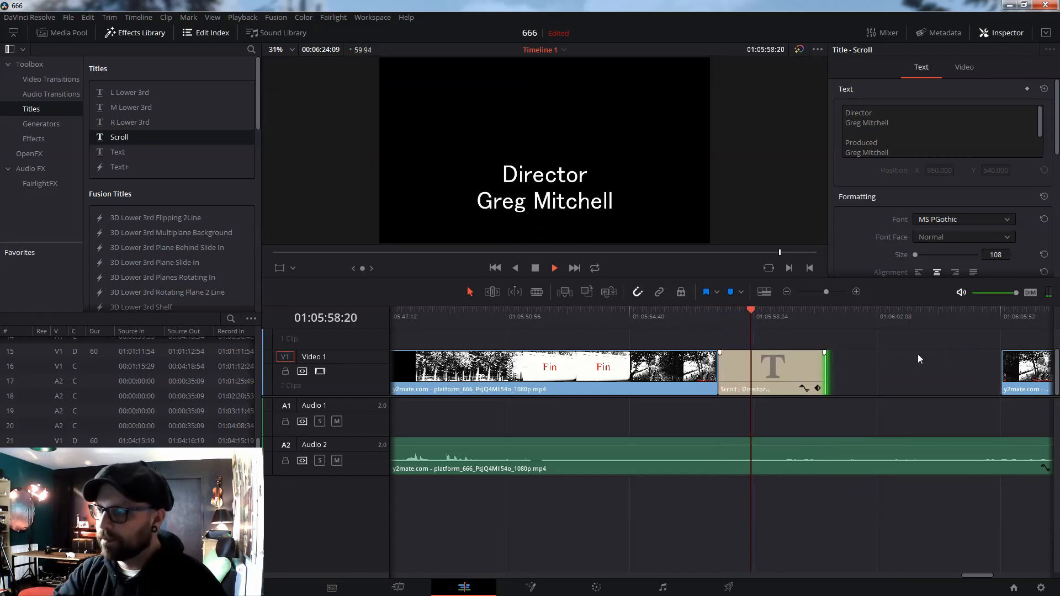
key("space")
left_click_drag(828, 378, 944, 375)
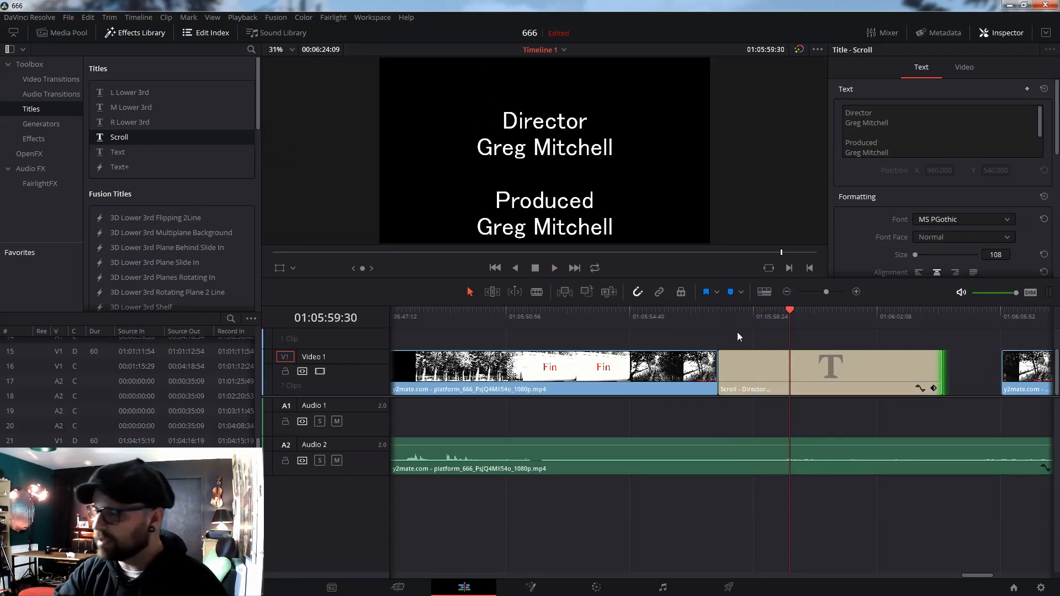
left_click(715, 320)
key("space")
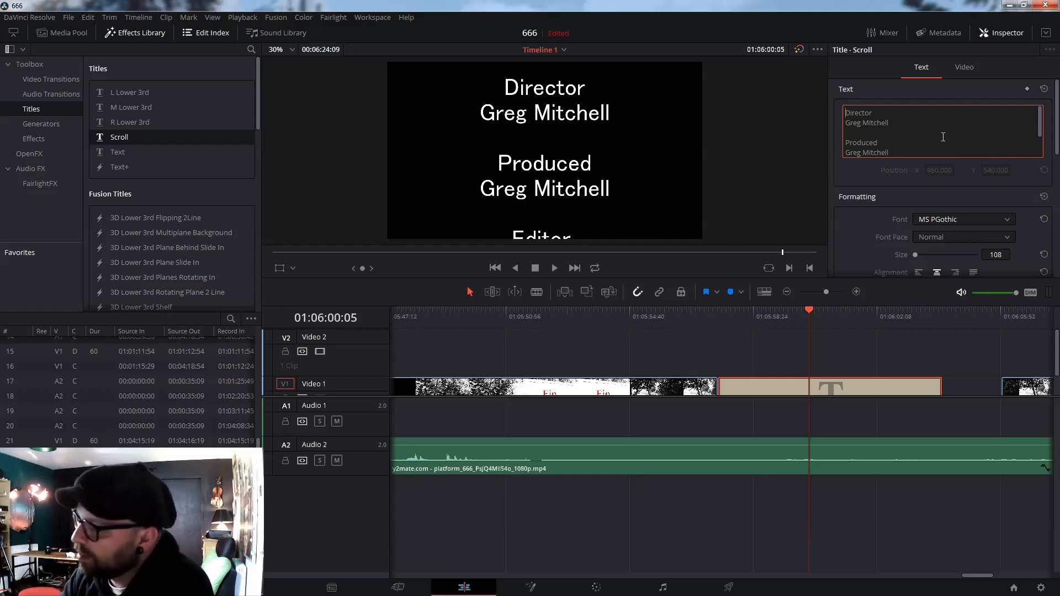
scroll(866, 379, "up", 2)
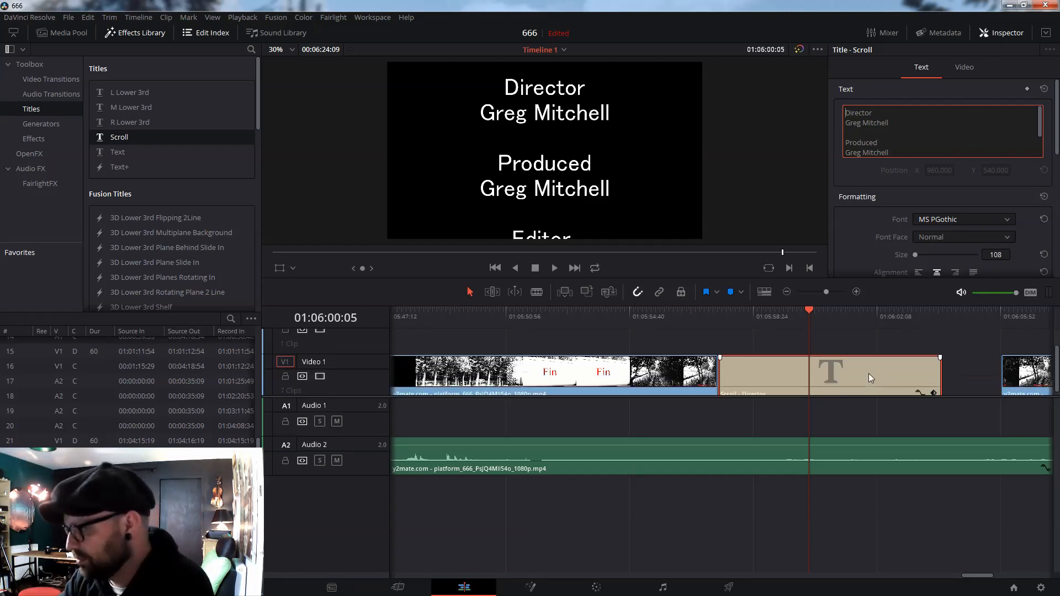
Extend the Scroll clip's end about 21 frames further to slow the credit roll.
left_click_drag(940, 373, 953, 374)
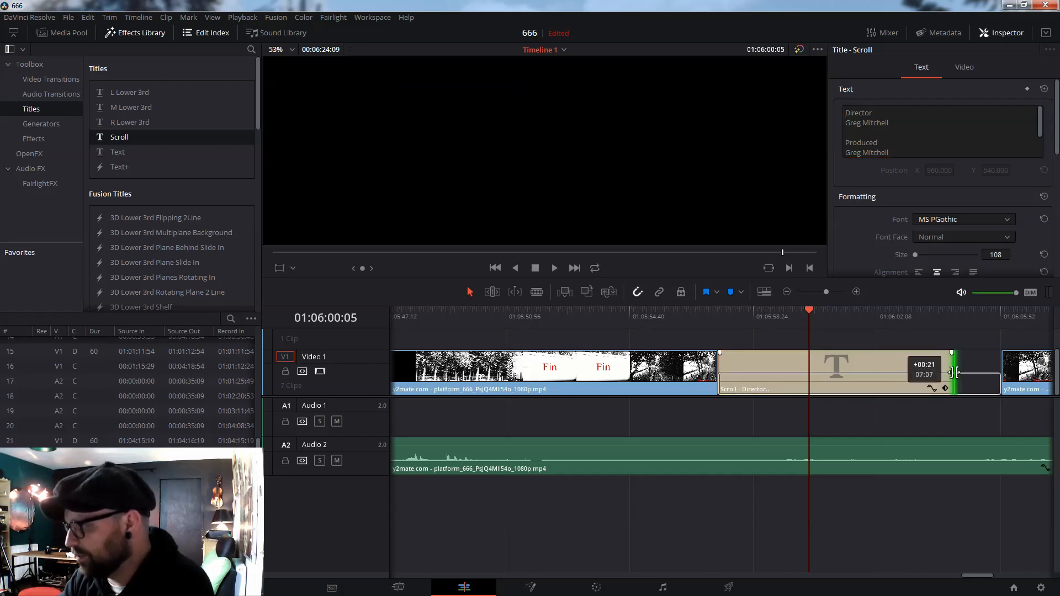